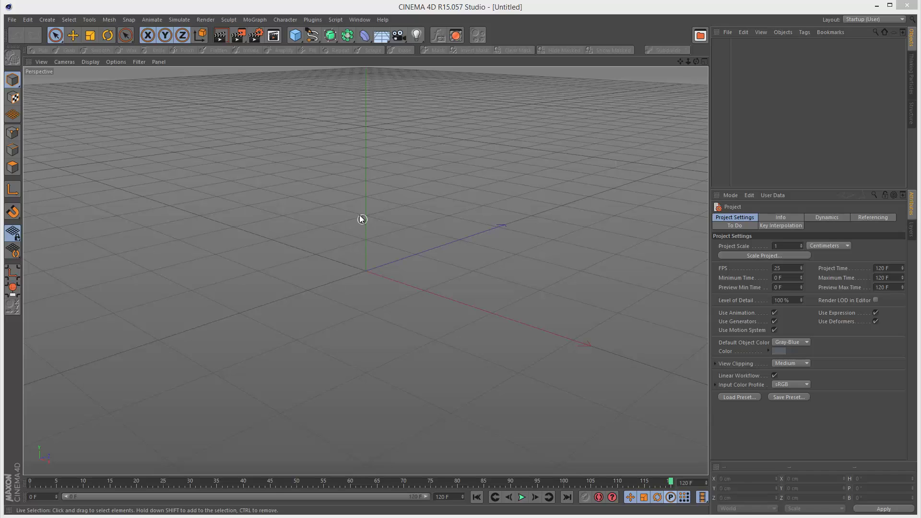
- Add a cube to the scene, undoing an accidental move
left_click_drag(295, 35, 385, 51)
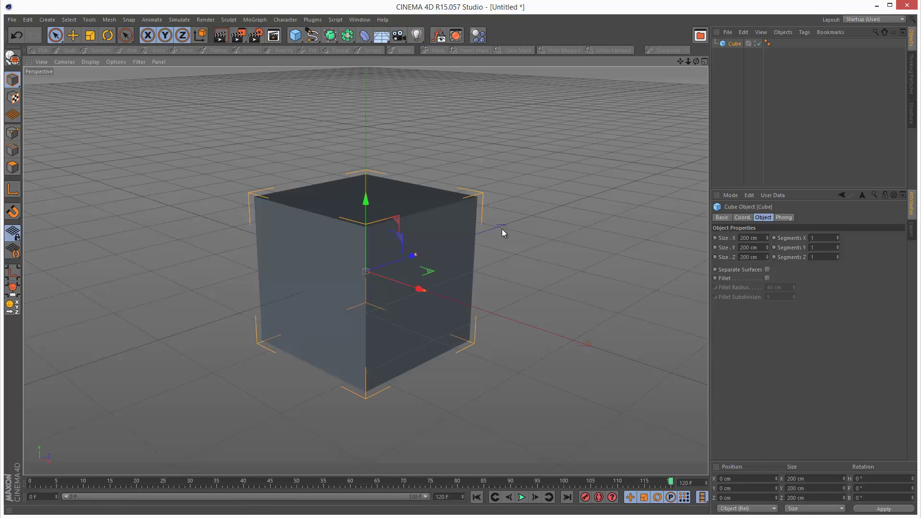
left_click(452, 160)
left_click(370, 246)
left_click_drag(368, 202, 367, 209)
key("ctrl+z")
- Flatten the cube and stretch it along Z to about 656 cm long
left_click_drag(480, 292, 480, 292, "alt")
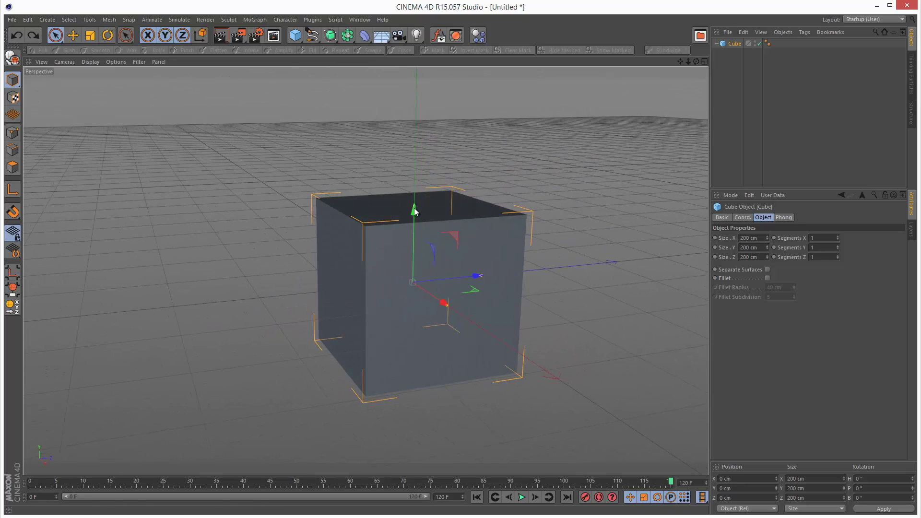
left_click_drag(416, 211, 413, 281)
left_click_drag(695, 62, 481, 294)
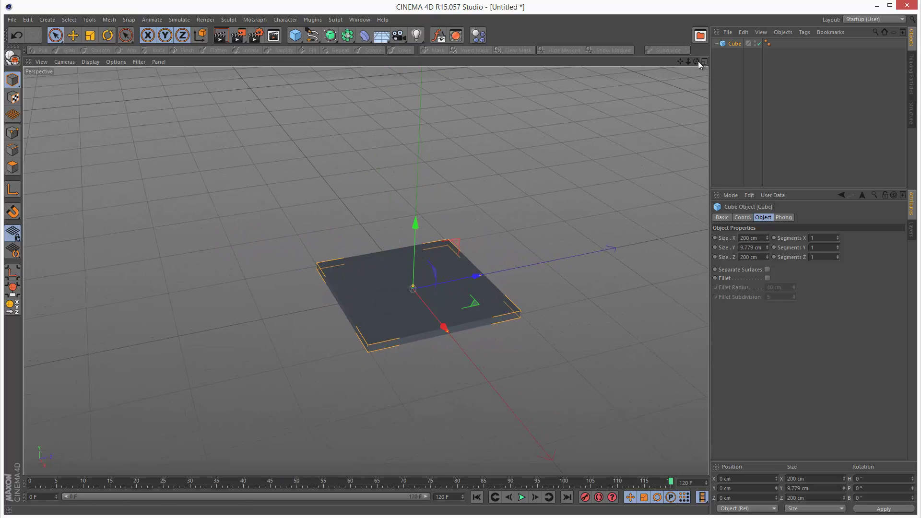
left_click_drag(697, 61, 481, 292)
left_click_drag(344, 258, 504, 249)
left_click_drag(681, 61, 482, 296)
left_click_drag(696, 61, 698, 68)
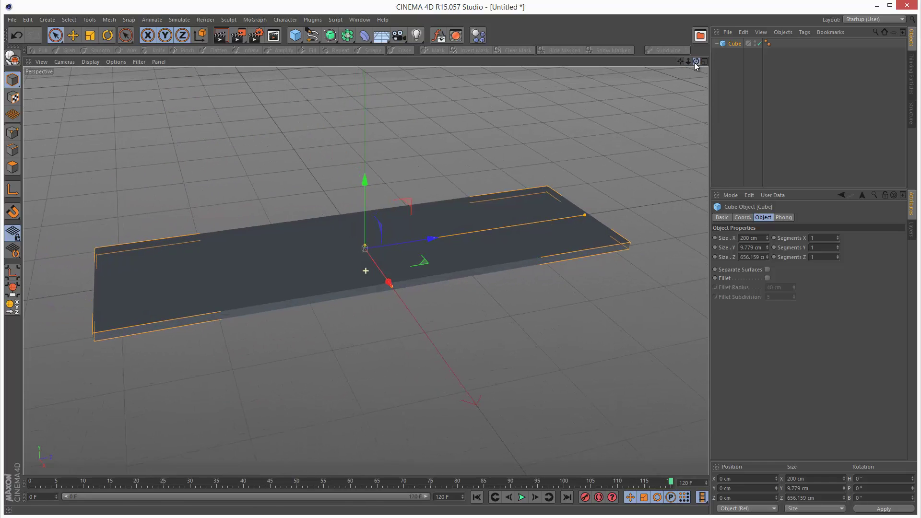
- Show the viewport as shaded with wireframe lines and select the Size Y field
left_click(91, 62)
left_click(145, 88)
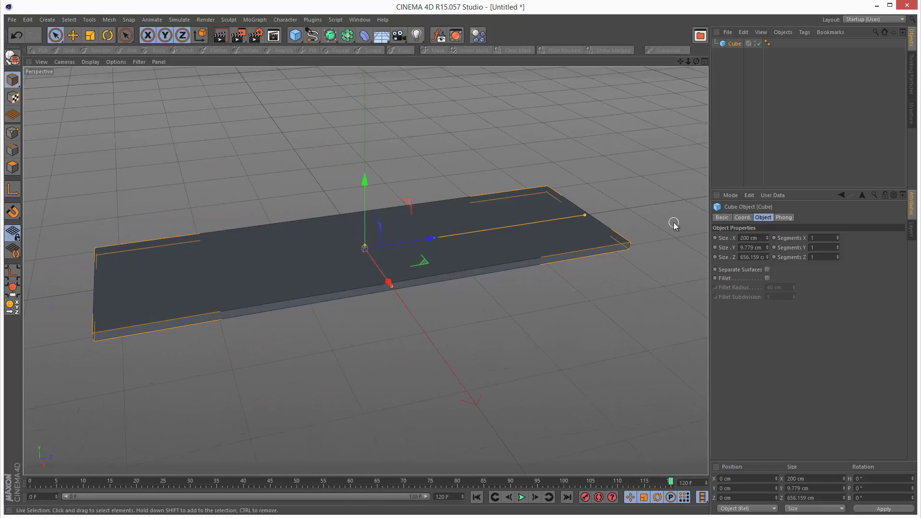
left_click(765, 247)
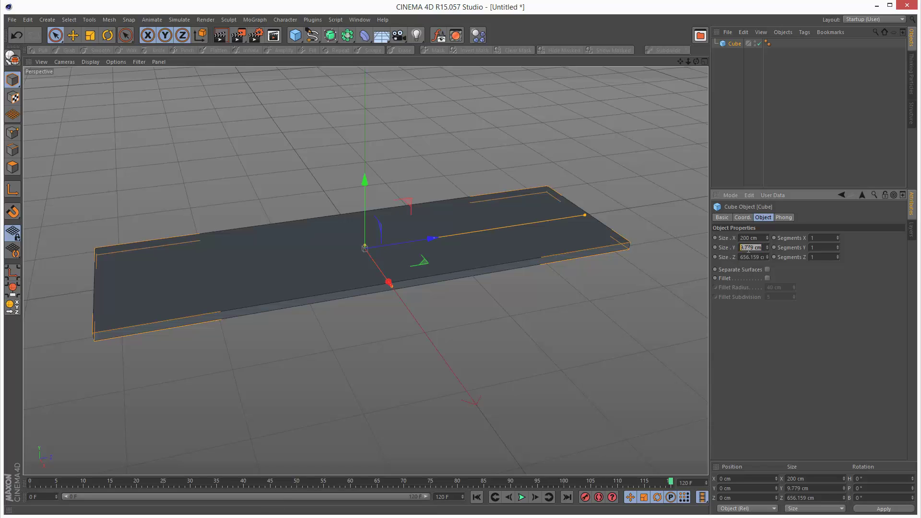
- Set the slab's Size Y to 2 cm, then 1 cm
type("2")
key("Return")
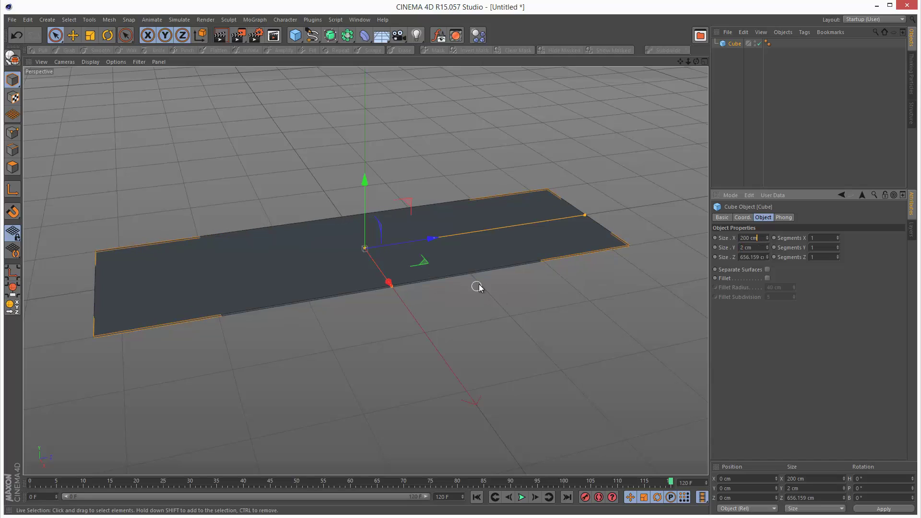
type("1")
key("Return")
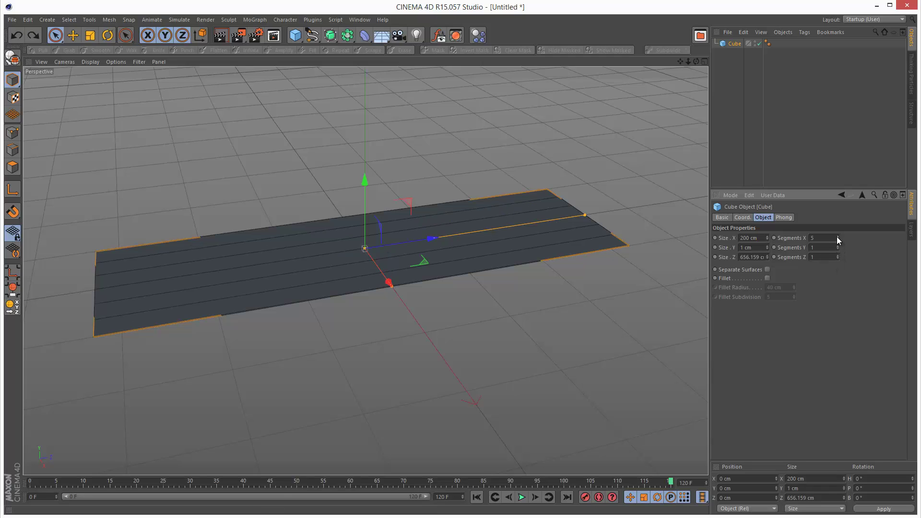
- Split the slab into 200 segments along Z, keeping Segments X at 1
left_click_drag(838, 237, 836, 257)
type("200")
key("Return")
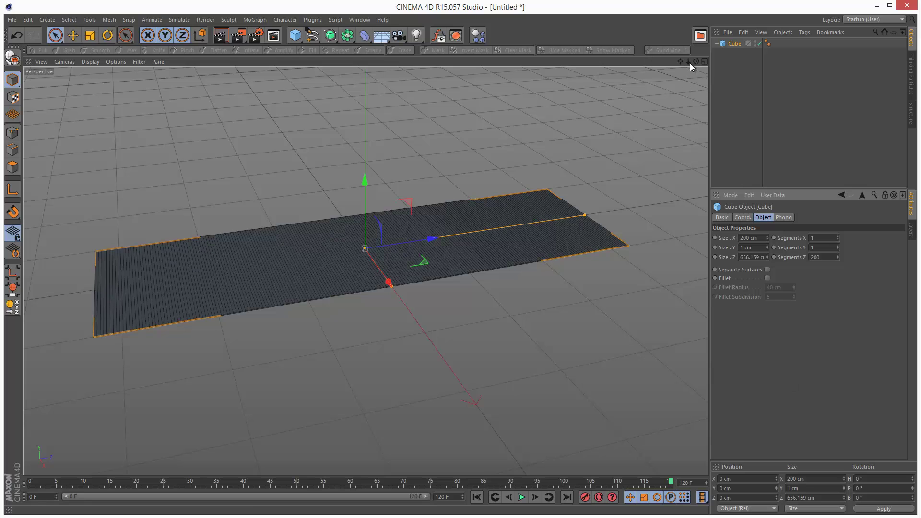
left_click_drag(689, 63, 480, 292)
left_click(814, 119)
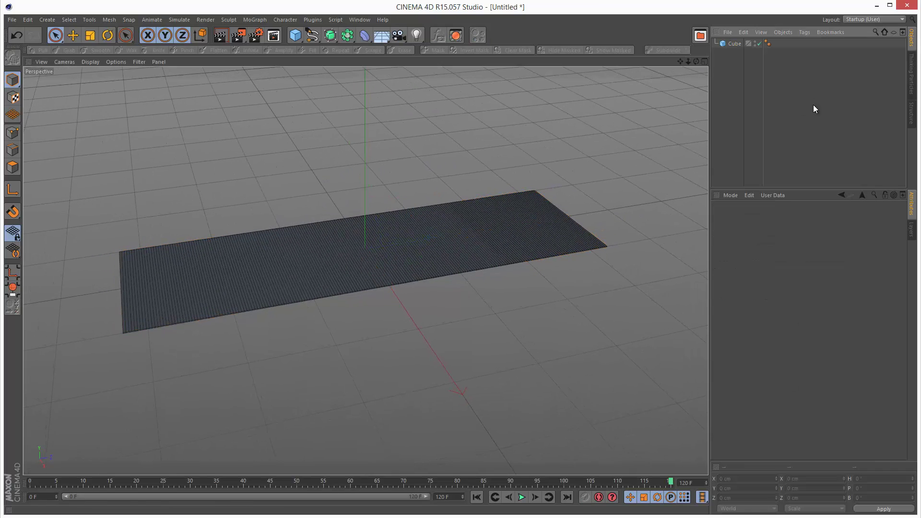
- Add a Bend deformer and nest it under the cube
left_click(733, 44)
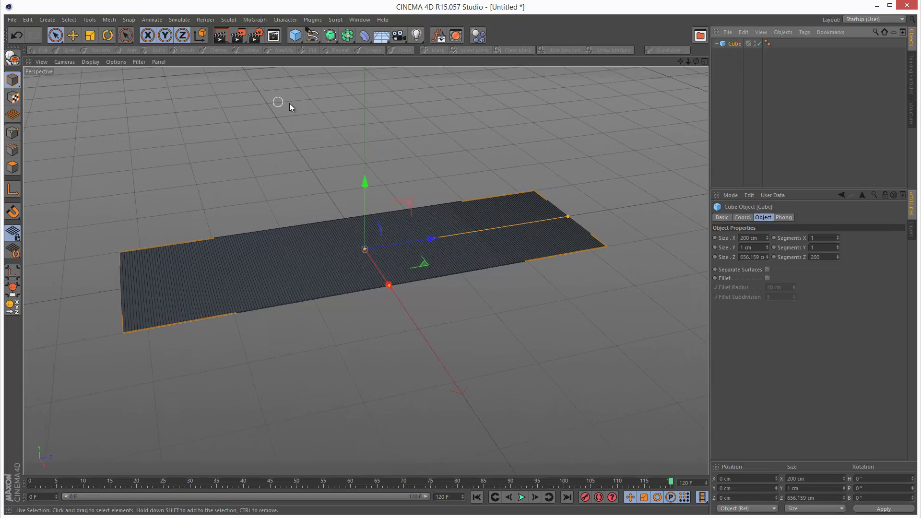
left_click(366, 36)
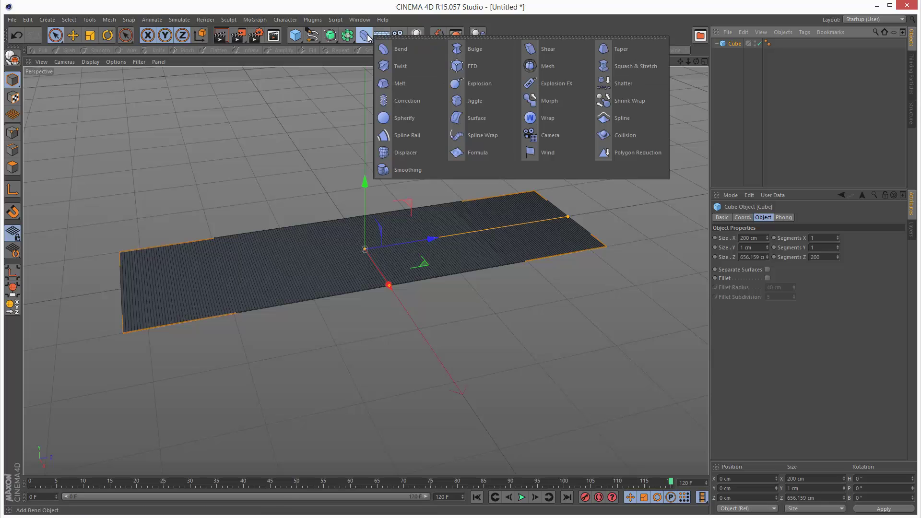
left_click(424, 50)
left_click_drag(738, 44, 732, 53)
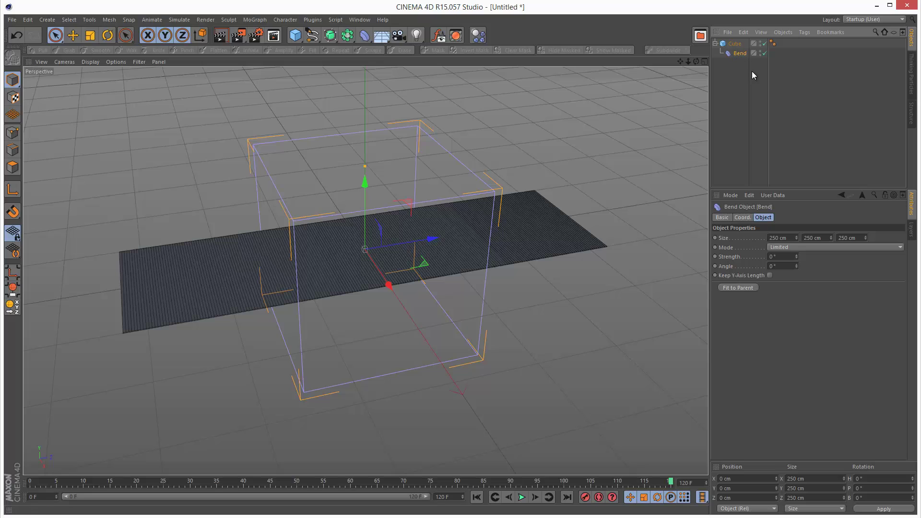
- Rename the cube to carpet and fit the Bend deformer to its parent
double_click(735, 44)
type("carpet")
key("Return")
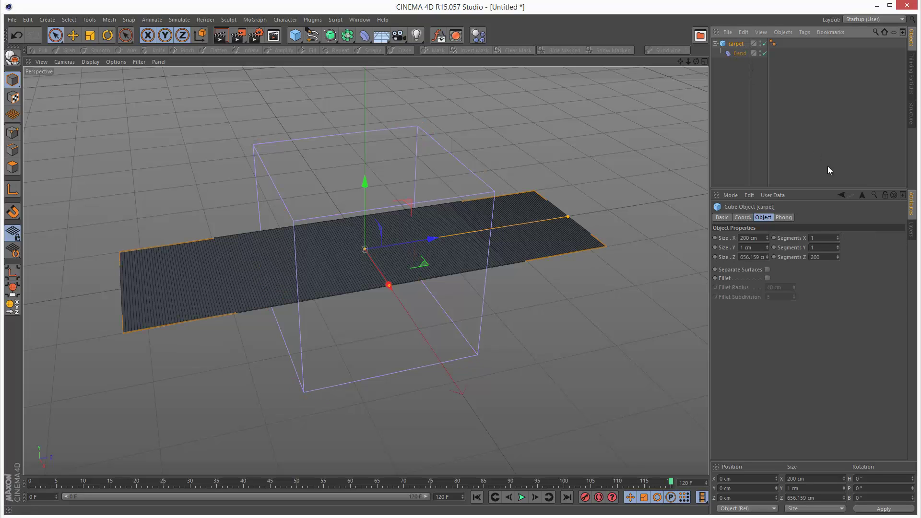
left_click(740, 53)
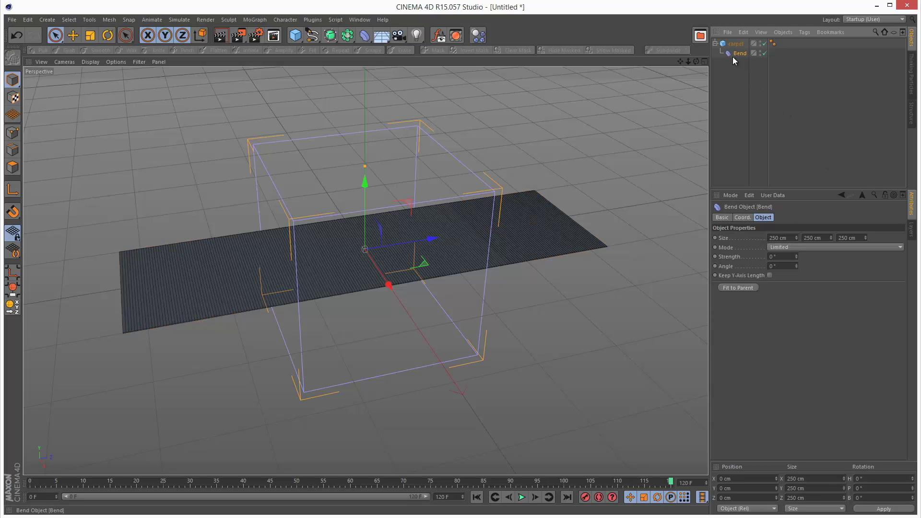
left_click(737, 288)
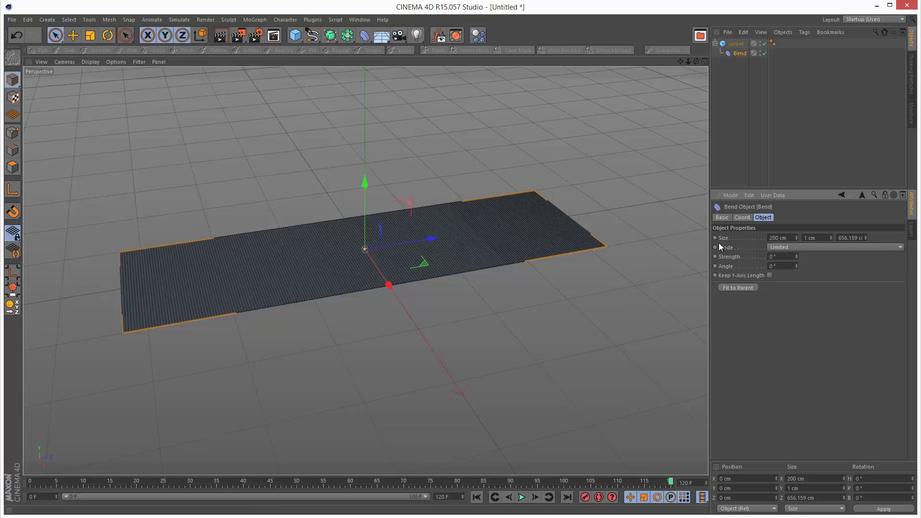
- Rotate the Bend deformer to heading -90° and refit it to the carpet
left_click_drag(797, 257, 797, 254)
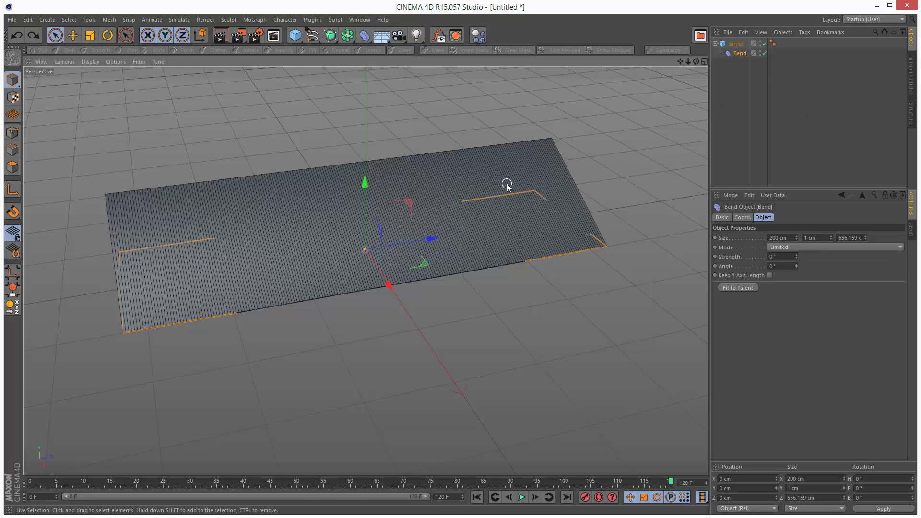
key("ctrl+z")
key("r")
left_click_drag(408, 259, 327, 273)
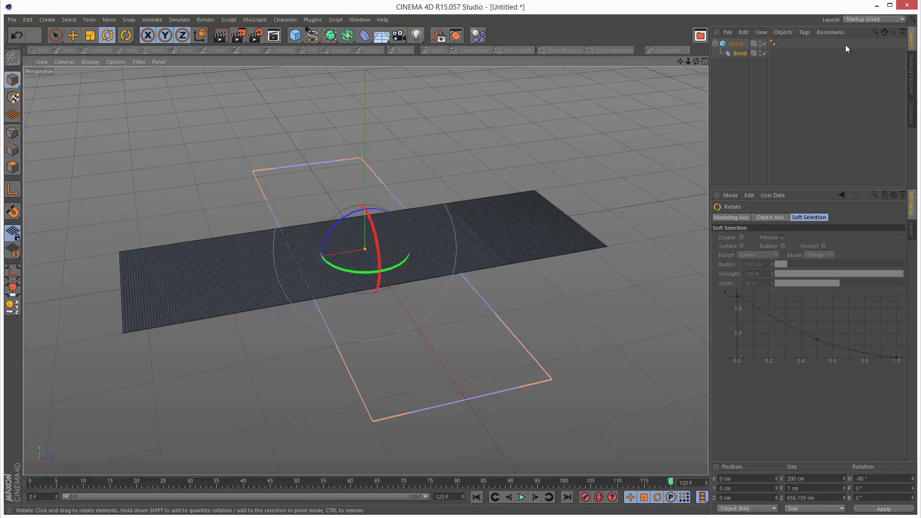
left_click(743, 53)
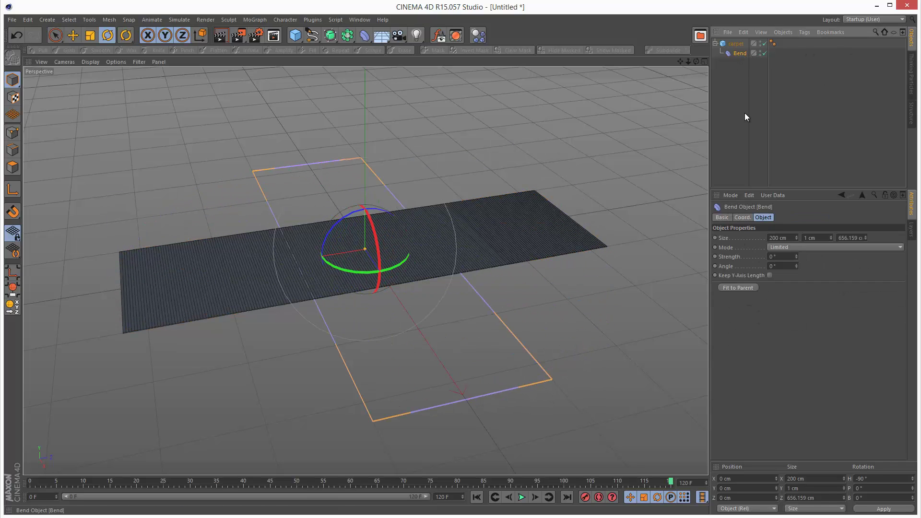
left_click(740, 288)
- Rotate the Bend 90° in bank, refit it, and test-bend with strength back at 0°
left_click_drag(796, 258, 796, 256)
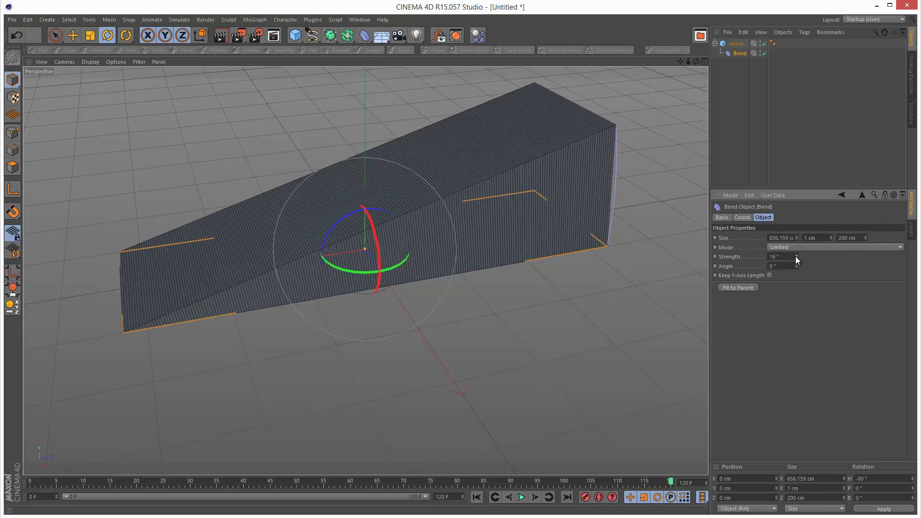
key("ctrl+z")
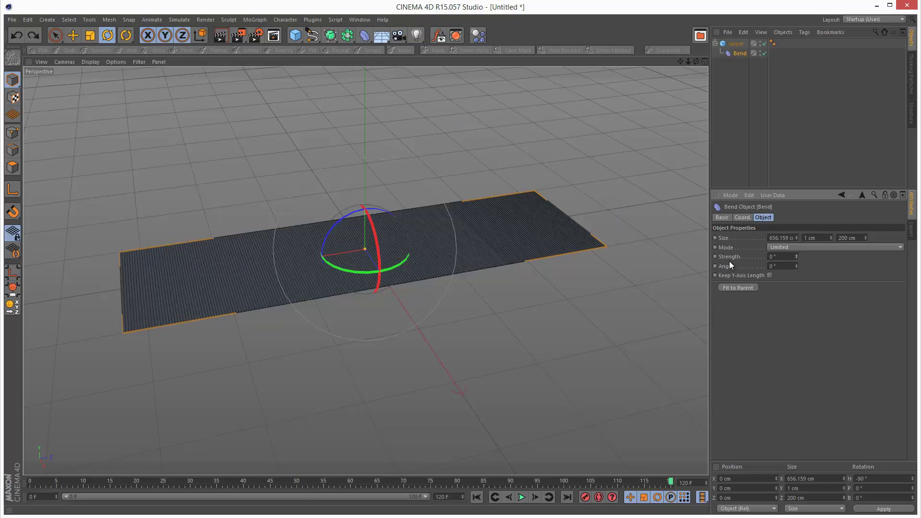
left_click_drag(338, 223, 358, 267)
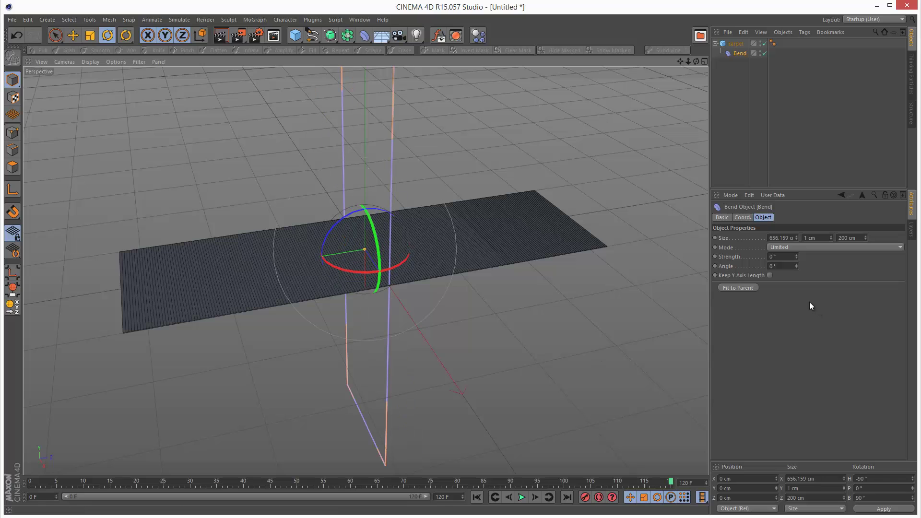
left_click(743, 288)
left_click_drag(798, 258, 799, 258)
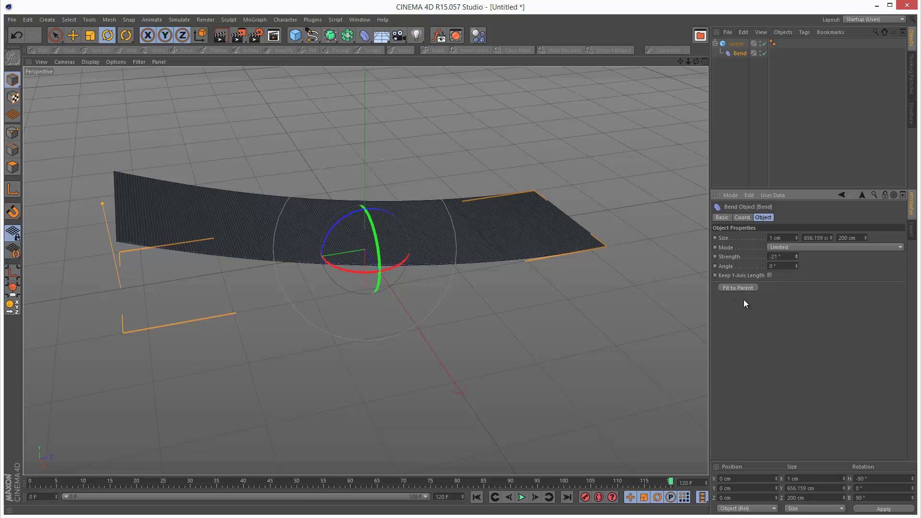
key("ctrl+z")
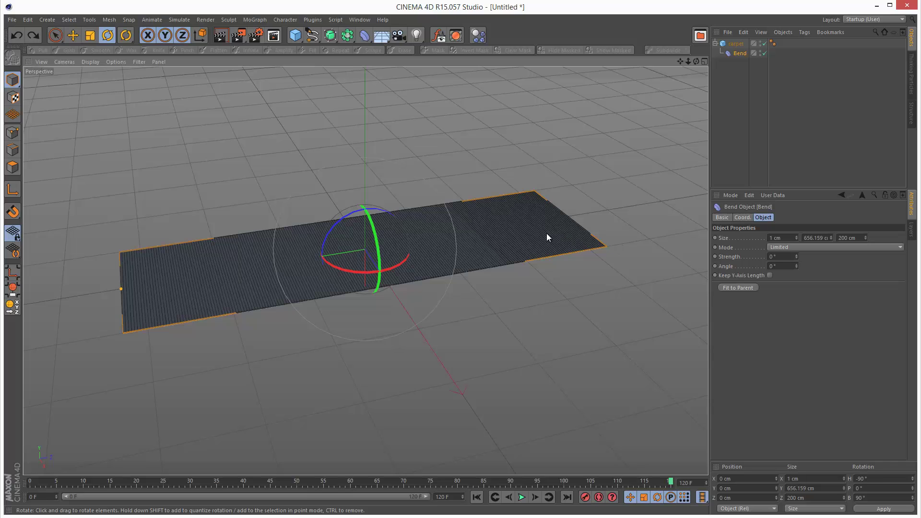
- Shorten the Bend to about 187 cm, set strength -581° and move it to Z 195.332 cm
key("e")
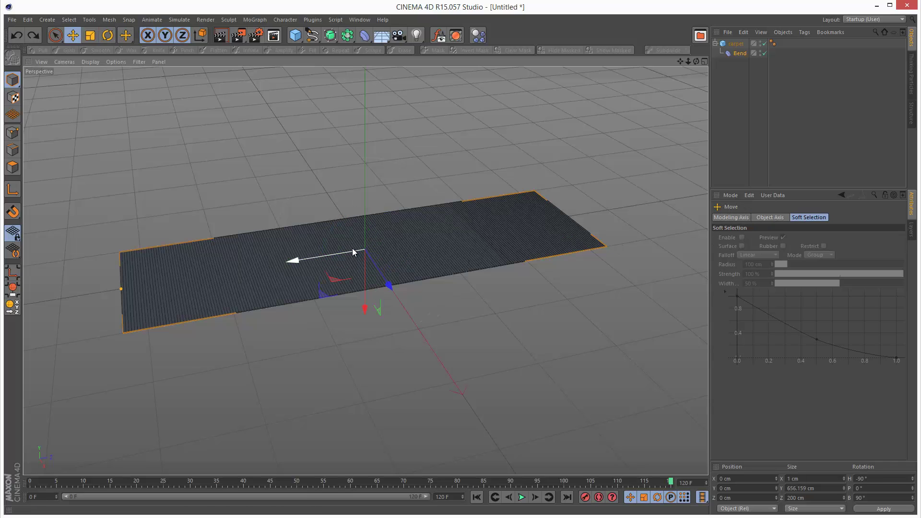
left_click(738, 53)
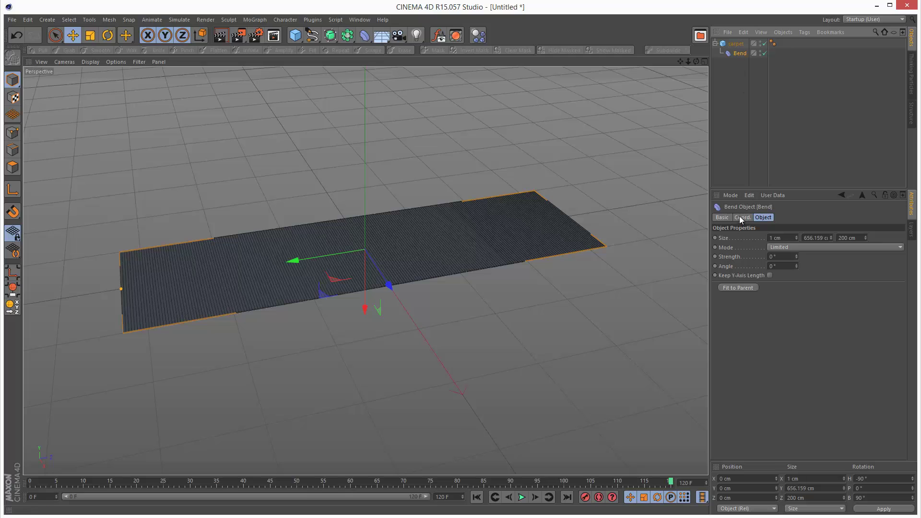
left_click_drag(833, 238, 833, 238)
left_click_drag(355, 258, 166, 276)
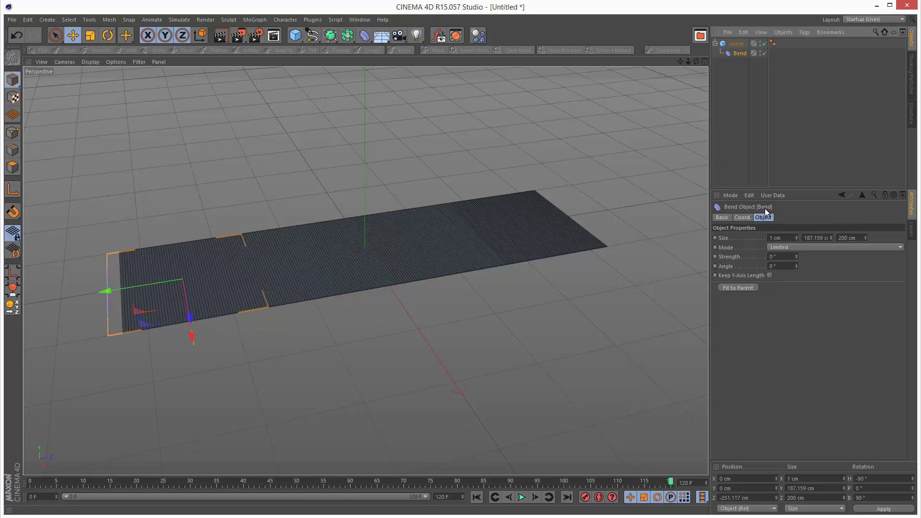
left_click_drag(797, 254, 797, 255)
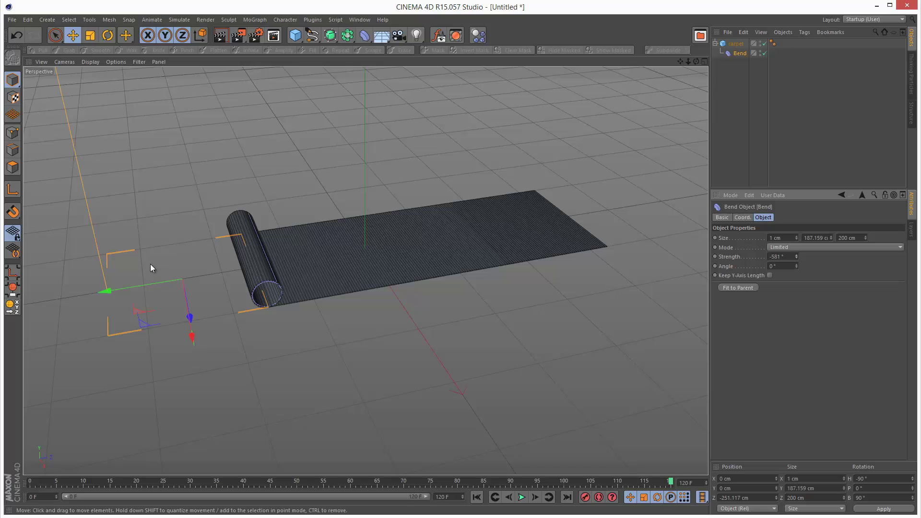
left_click_drag(140, 286, 480, 293)
- Fit the Bend to the carpet, set strength -1429° and Z -37.203 cm, then show four views
left_click_drag(697, 62, 480, 298)
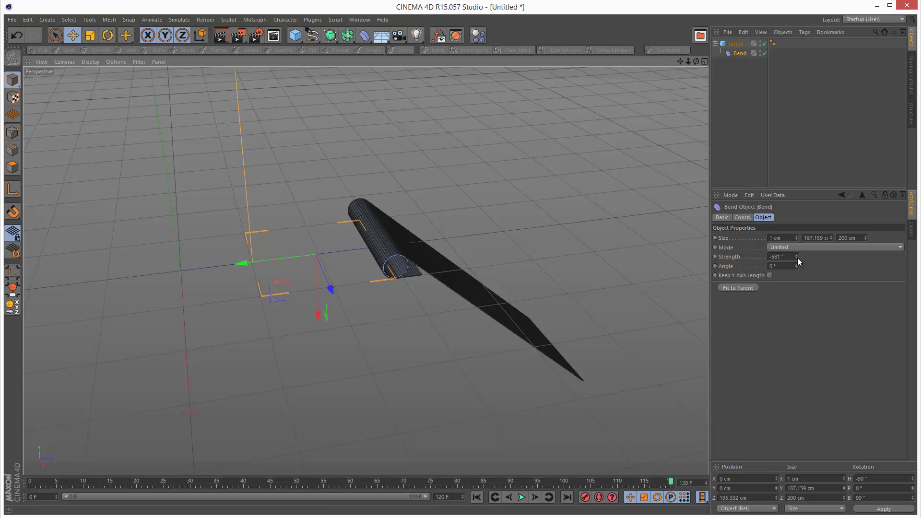
left_click_drag(797, 258, 635, 255)
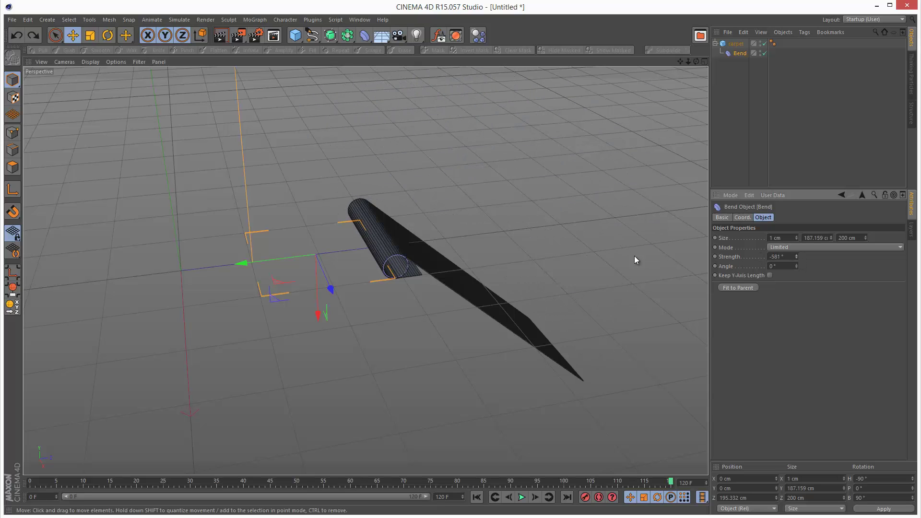
left_click(752, 290)
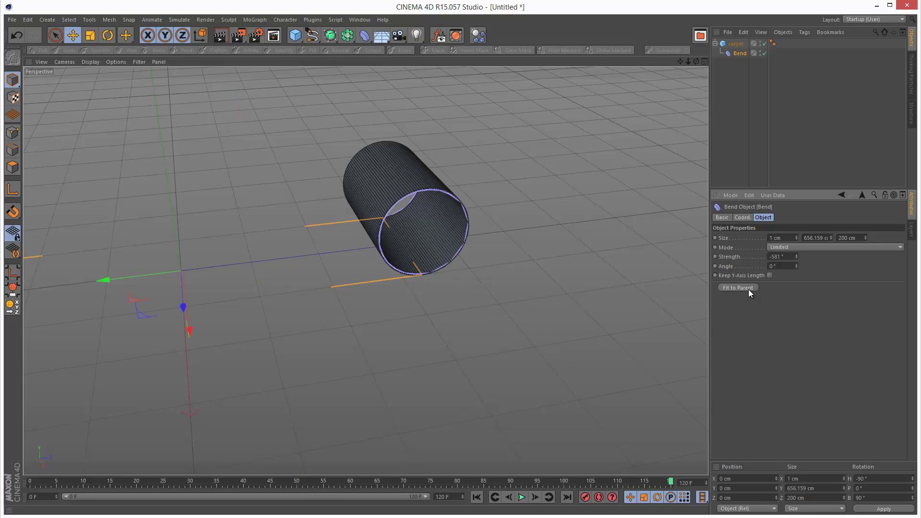
left_click_drag(796, 256, 797, 255)
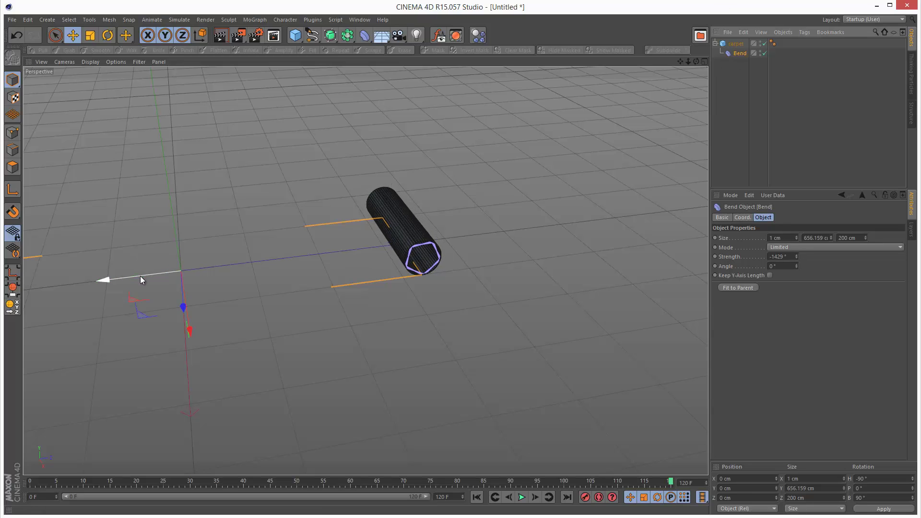
left_click_drag(140, 276, 113, 278)
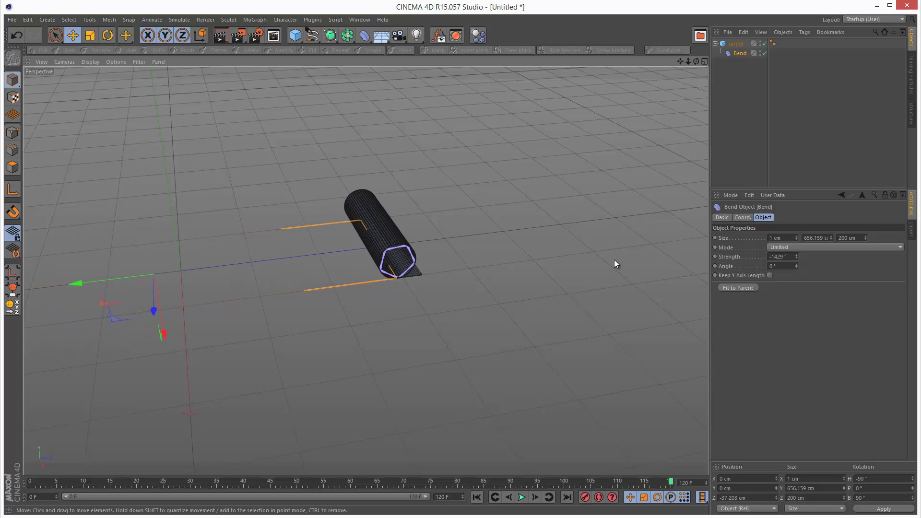
left_click(704, 62)
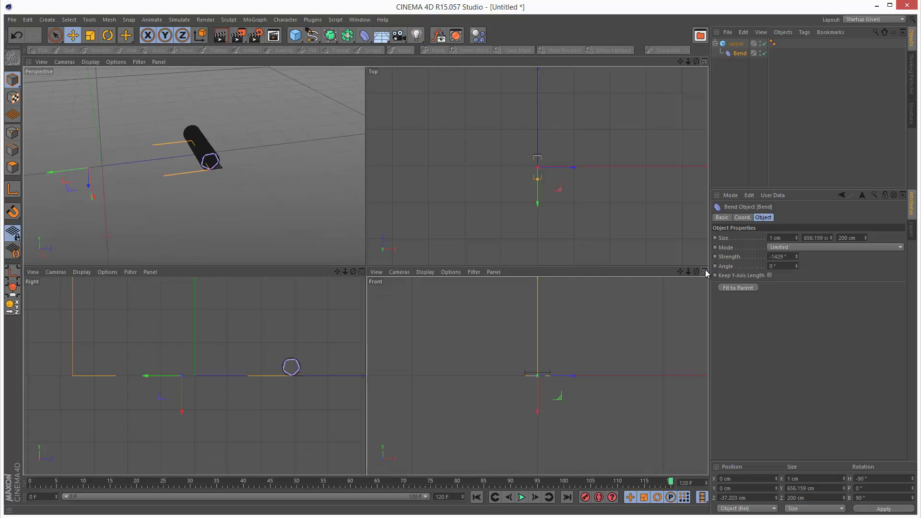
left_click(705, 271)
- Maximize the Right view and zoom and pan to frame the roll's pentagon cross-section
left_click(704, 60)
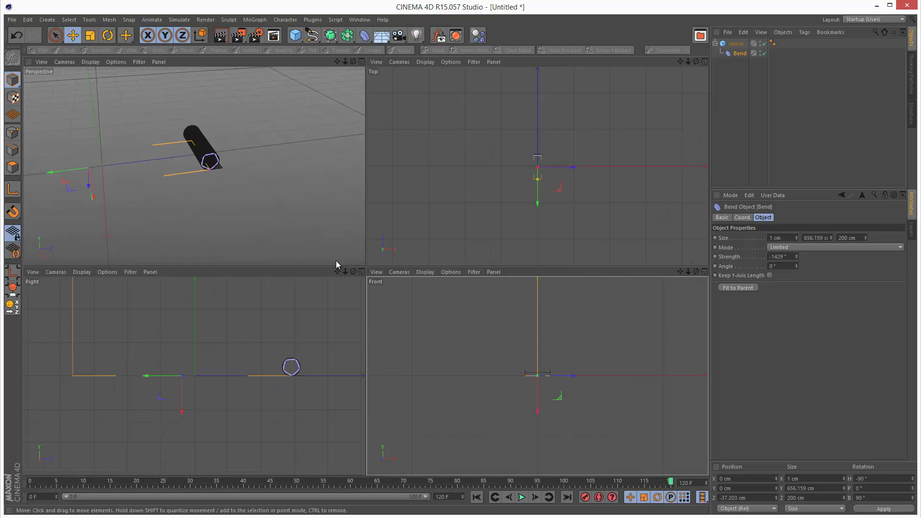
left_click(361, 272)
left_click_drag(689, 61, 481, 293)
left_click_drag(680, 61, 480, 293)
left_click_drag(688, 61, 482, 293)
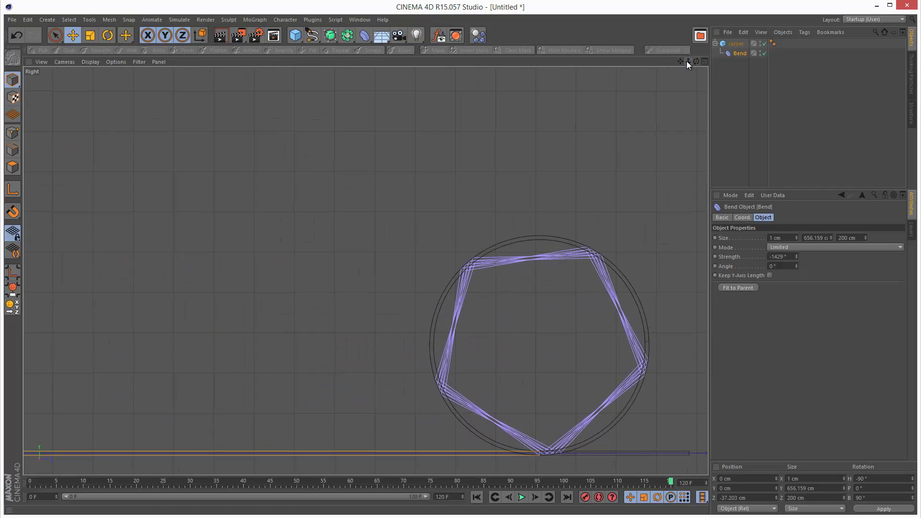
mouse_move(682, 61)
left_mouse_down()
mouse_move(477, 290)
mouse_move(682, 61)
left_mouse_up()
scroll(513, 196, "up", 1)
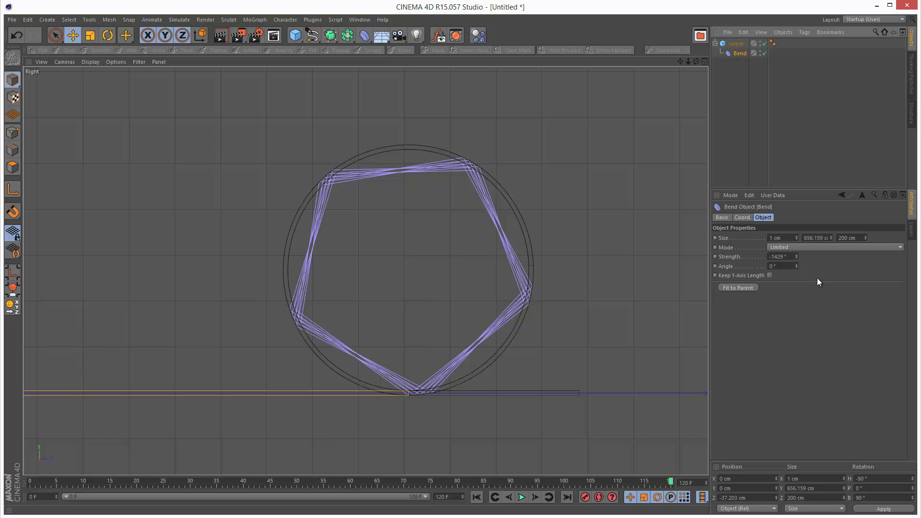
- Try 400 Z segments on the carpet and switch the viewport to wireframe
left_click(735, 44)
left_click(815, 257)
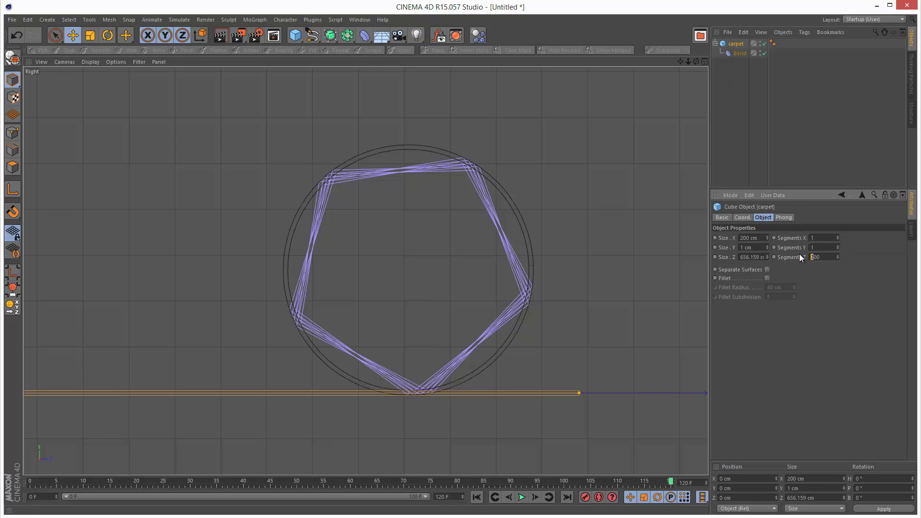
type("4")
left_click(827, 248)
left_click(68, 63)
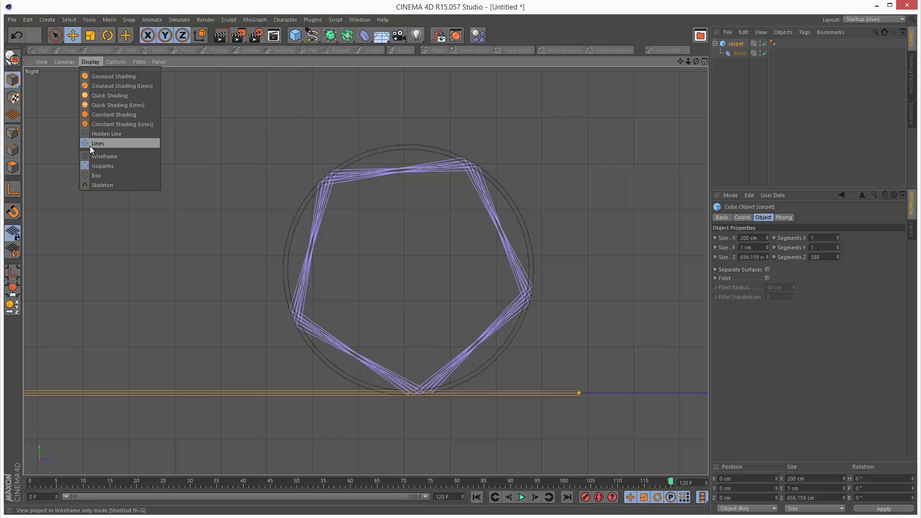
left_click(101, 157)
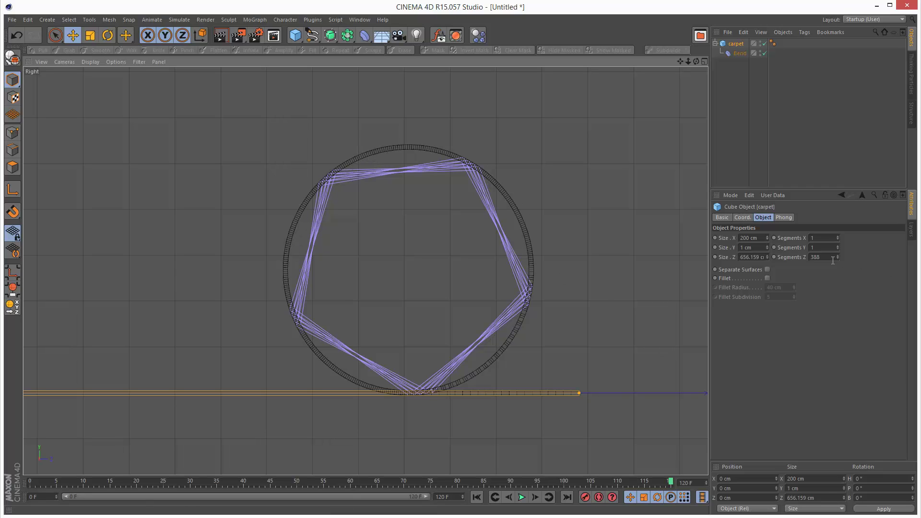
- Reset the carpet's Segments Z to 200 and deselect it
left_click_drag(829, 258, 776, 248)
type("200")
key("Return")
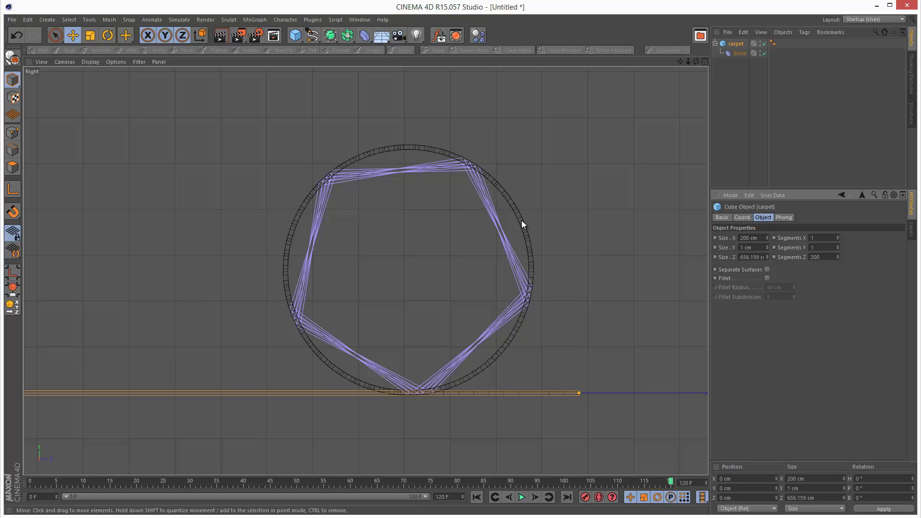
left_click(782, 135)
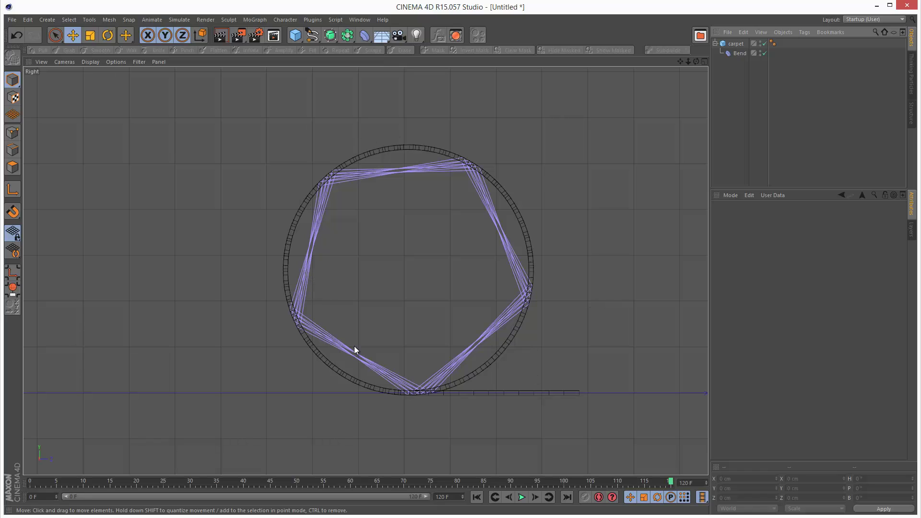
- In the Bend's Coord. tab, adjust bank rotation from 91° through 90.2° to 90.4°
left_click(741, 51)
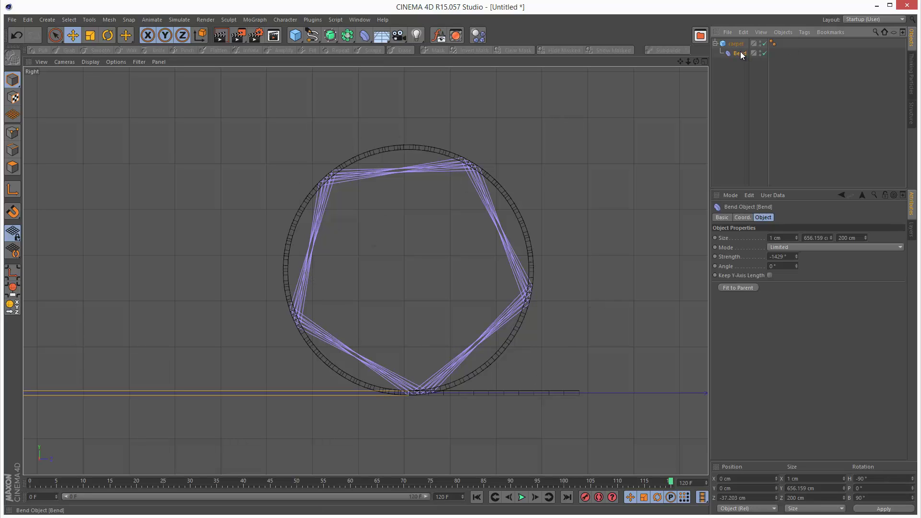
left_click(743, 219)
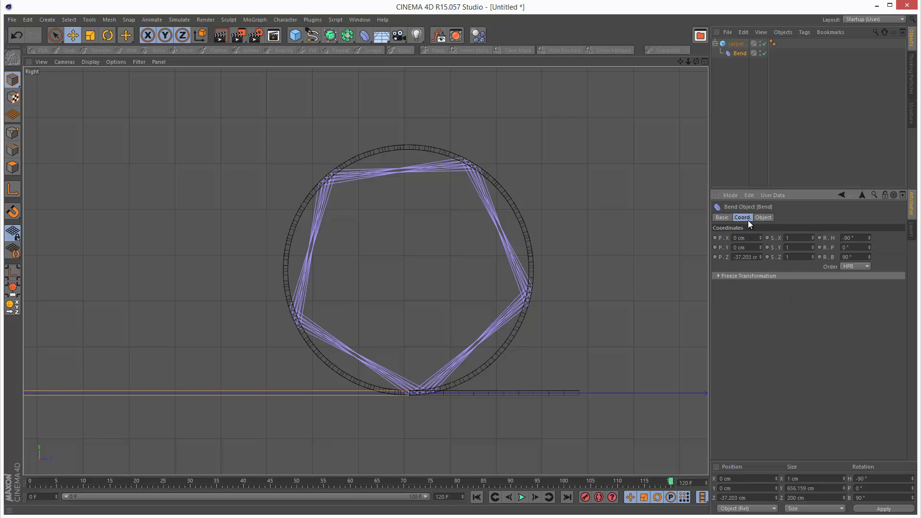
left_click(870, 257)
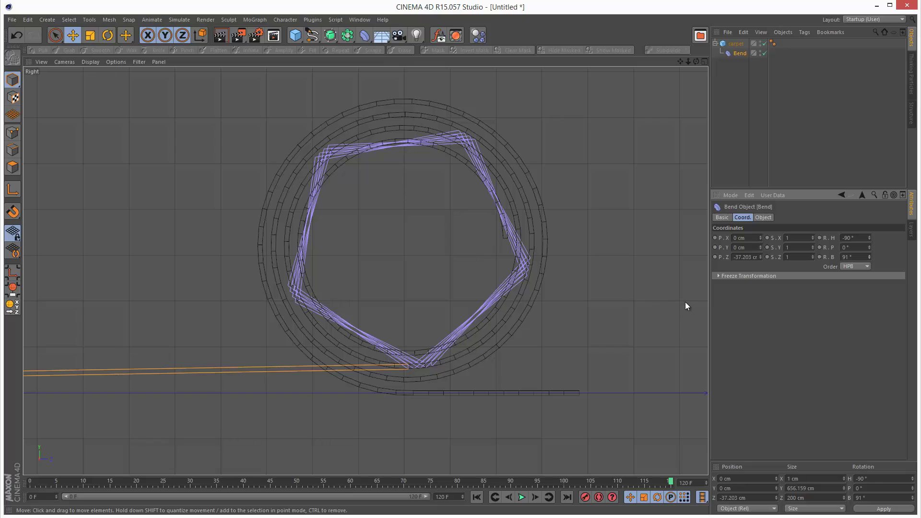
left_click(855, 257)
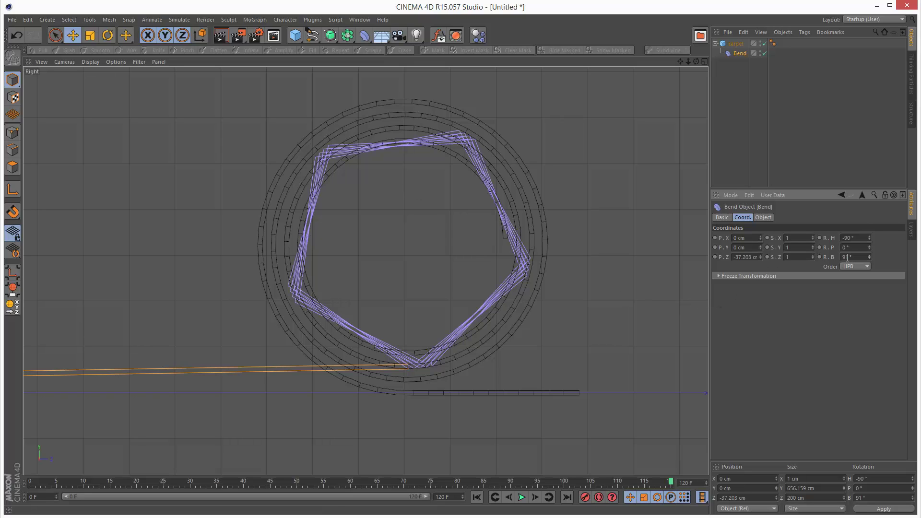
type("0.2")
left_click(862, 250)
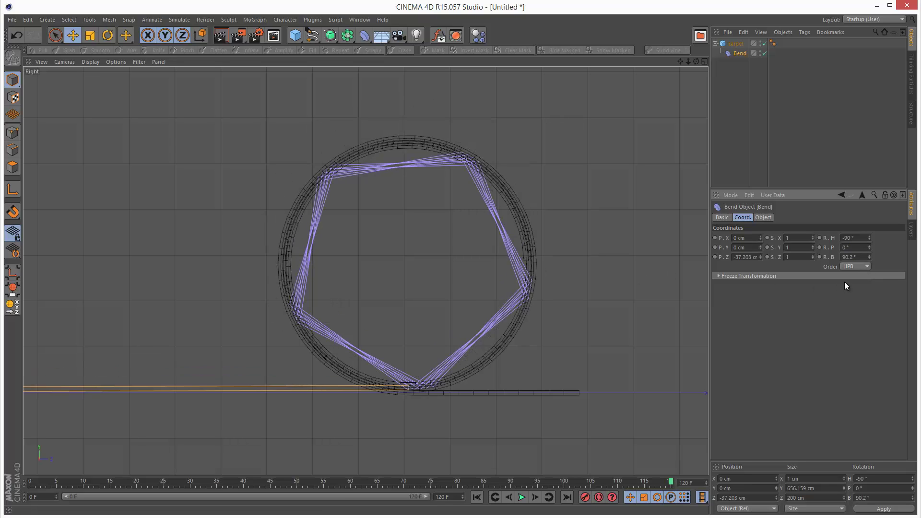
left_click_drag(850, 257, 862, 258)
type("4")
left_click(859, 249)
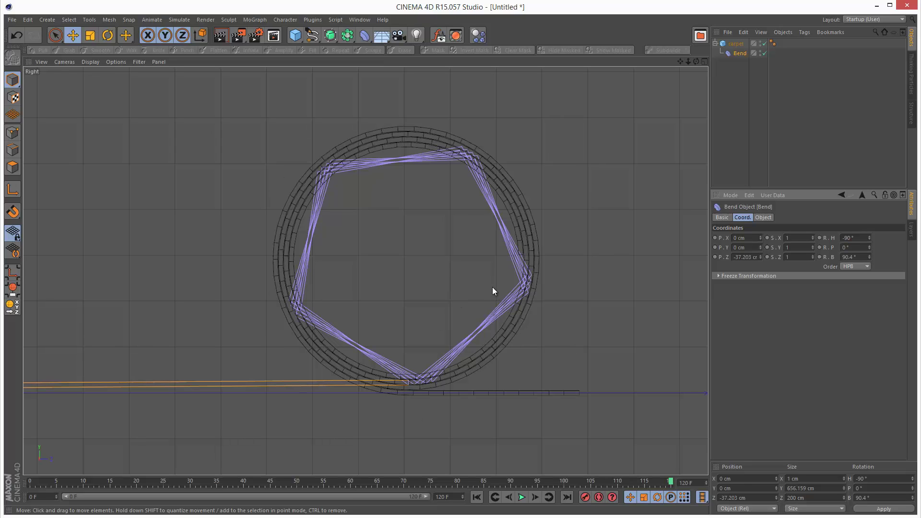
- Slide the Bend deformer to Z -20.203 cm, checking the roll, then show all four views
left_click(760, 52)
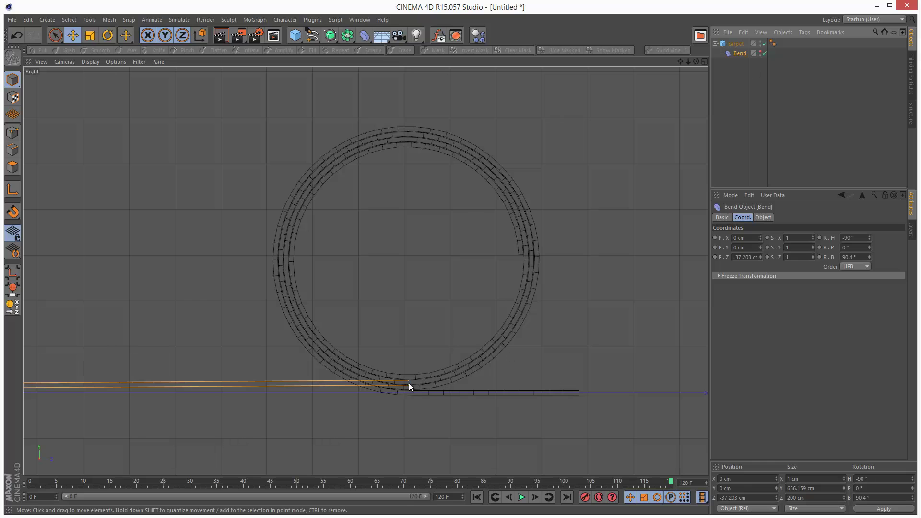
right_click_drag(479, 292, 514, 293, "alt")
middle_click_drag(479, 293, 422, 289, "alt")
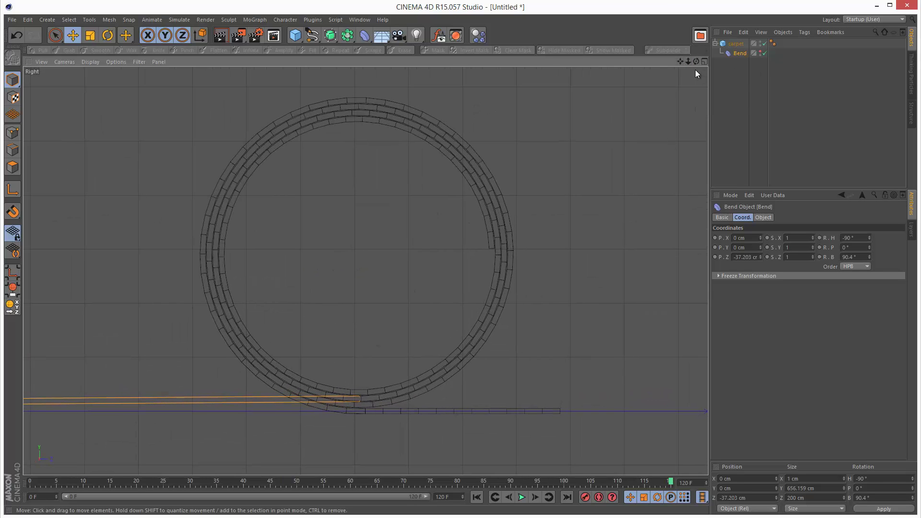
left_click_drag(689, 62, 559, 306)
left_click(759, 52)
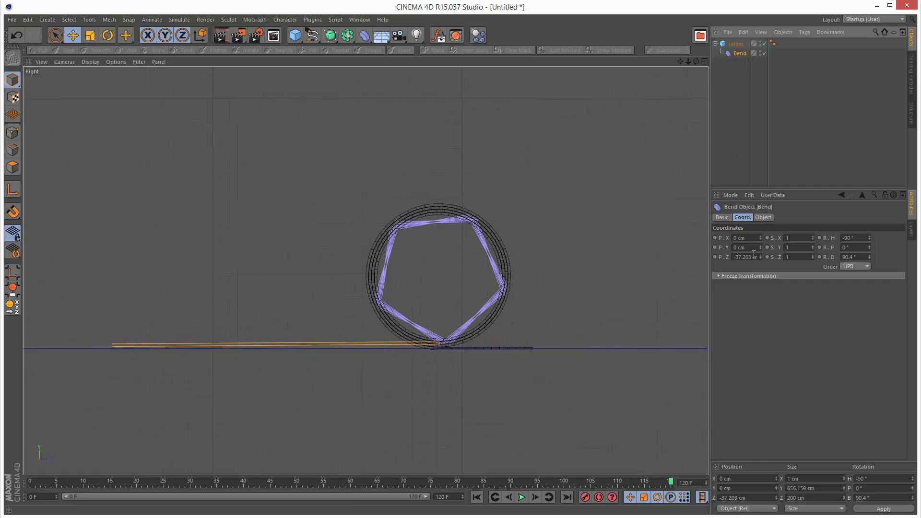
left_click_drag(761, 257, 761, 255)
left_click(704, 62)
- In a full perspective view, keyframe the Bend's Z position at frame 0
left_click(364, 60)
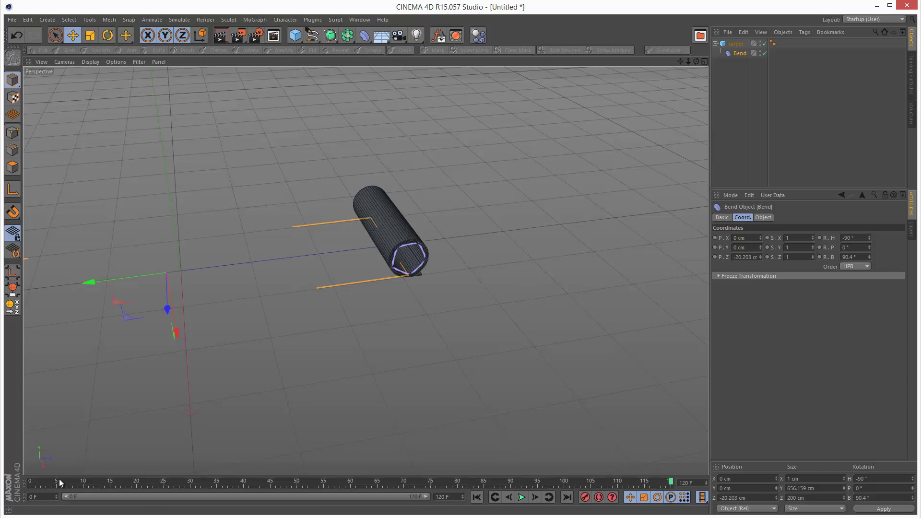
left_click_drag(60, 480, 38, 480)
left_click(716, 257)
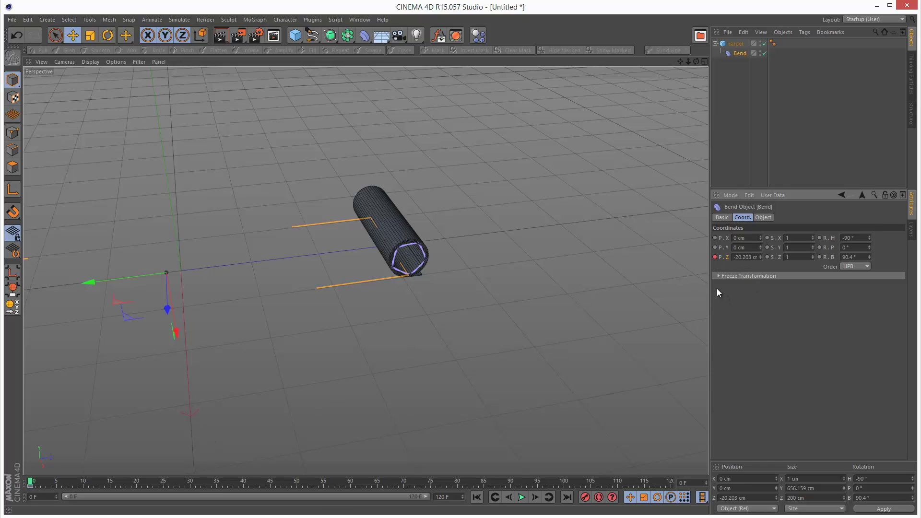
- At frame 50, move the Bend to Z about -677 cm so the carpet lies flat, and keyframe it
left_click(297, 483)
left_click_drag(762, 258, 761, 262)
middle_click_drag(482, 292, 482, 293, "alt")
left_click_drag(759, 258, 760, 258)
left_click(715, 257, "ctrl")
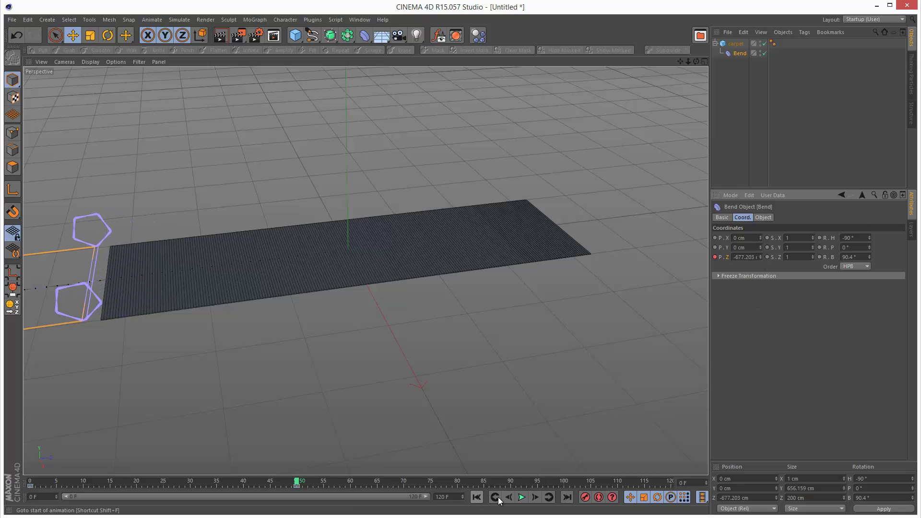
- Rewind and play back the carpet roll-out animation
left_click(476, 497)
left_click(521, 497)
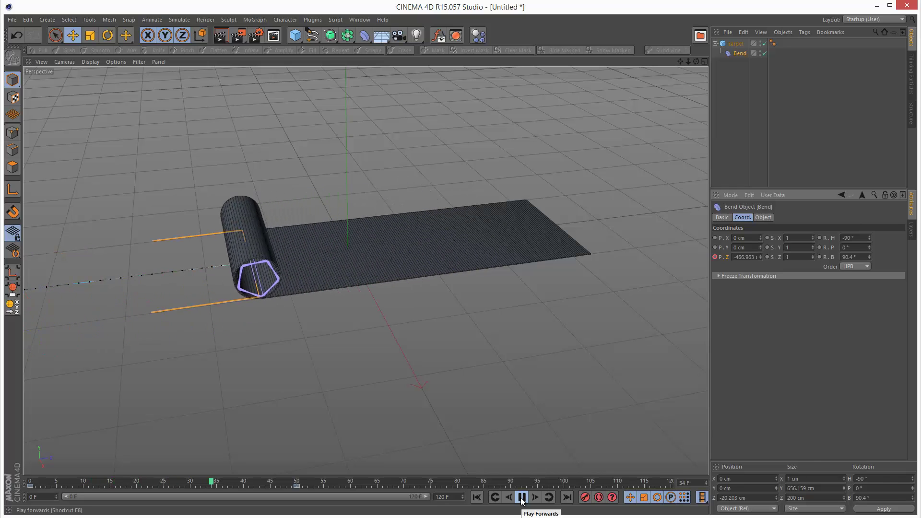
left_click_drag(681, 62, 481, 293)
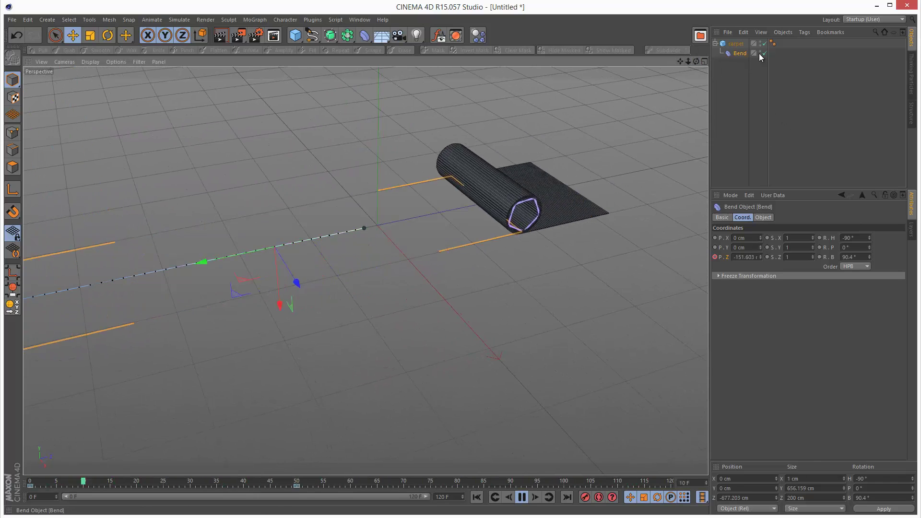
- Pause playback at frame 94 with the carpet flat, then select the carpet object
left_click(789, 154)
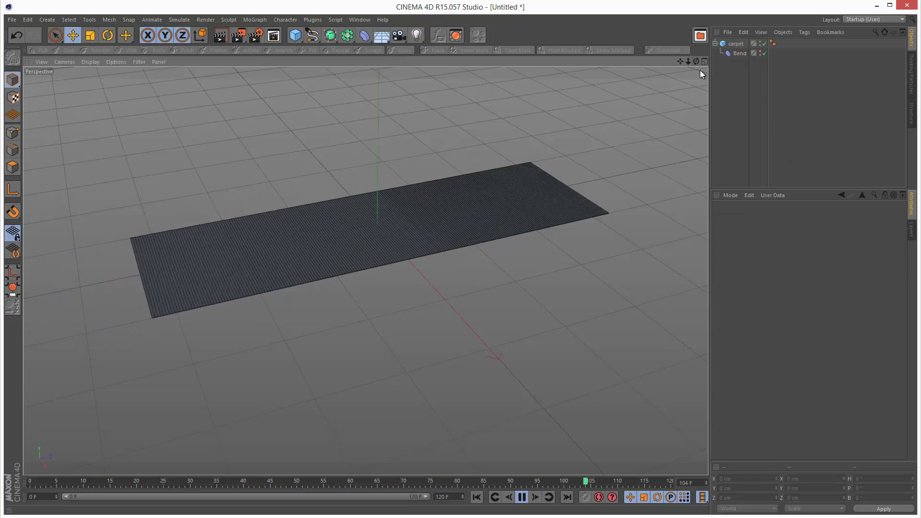
left_click_drag(697, 62, 481, 294)
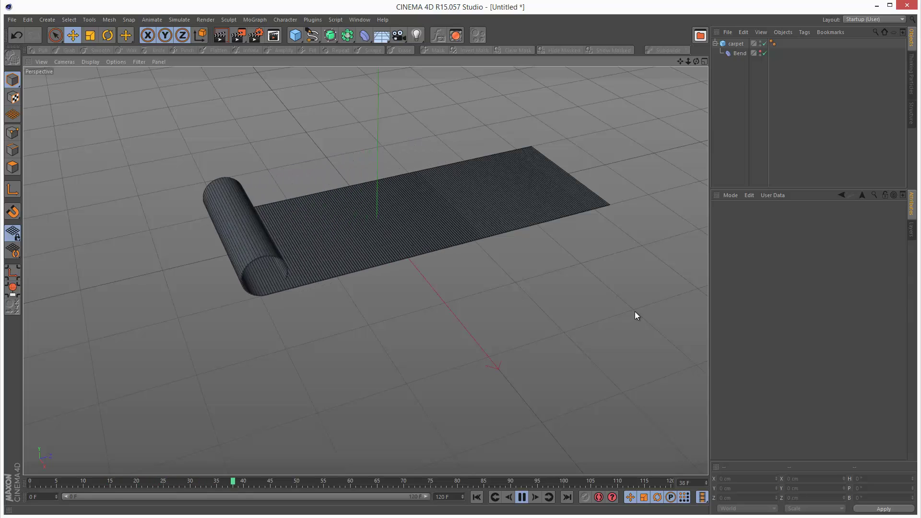
left_click(523, 497)
left_click_drag(689, 62, 480, 292)
left_click(732, 43)
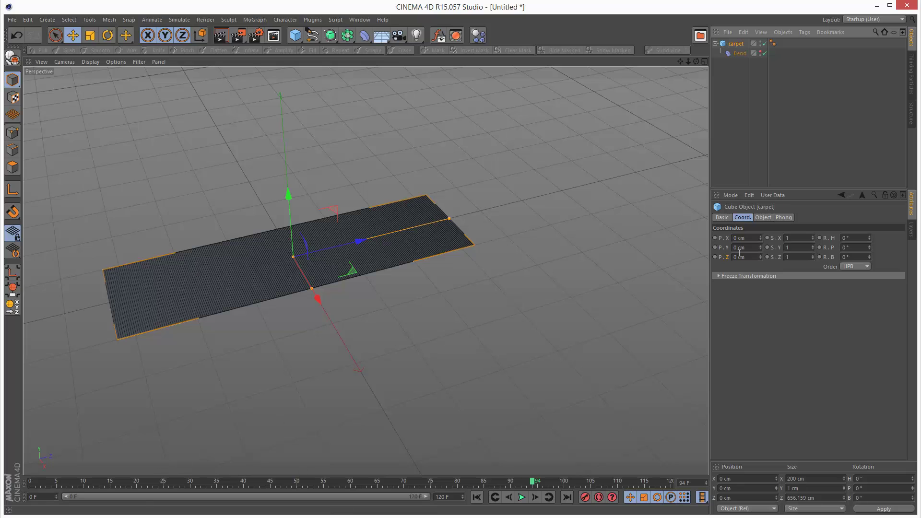
- Increase the cube's Size Z, delete the Bend's P.Z track, and move the Bend to Z 236.797 cm
left_click(764, 217)
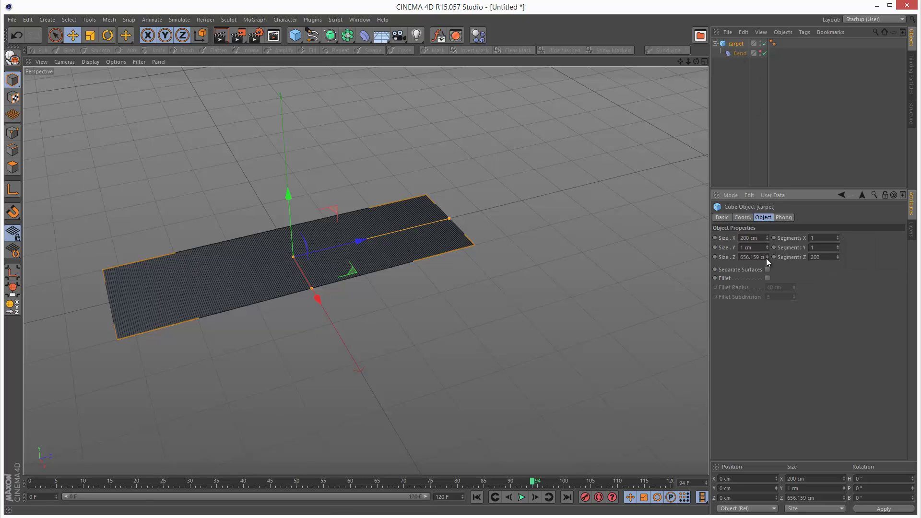
left_click_drag(767, 258, 767, 258)
left_click(740, 53)
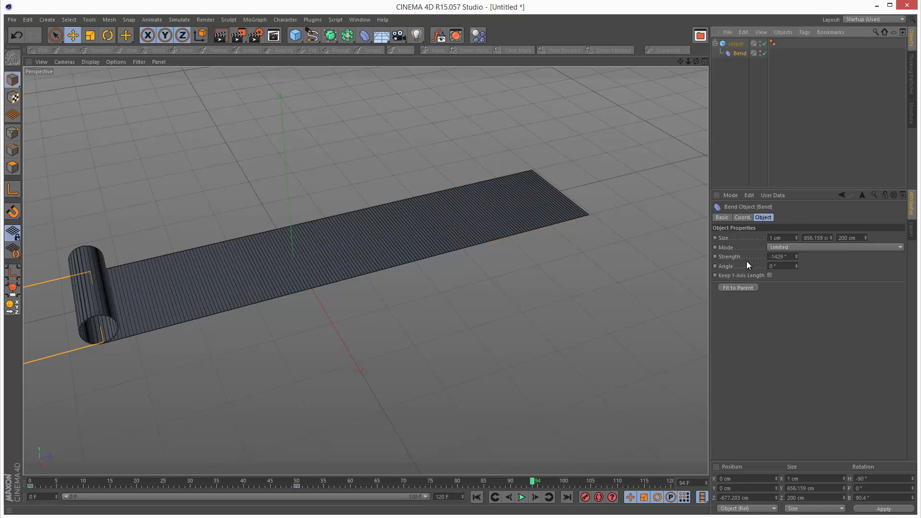
left_click(742, 218)
right_click(725, 257)
mouse_move(749, 263)
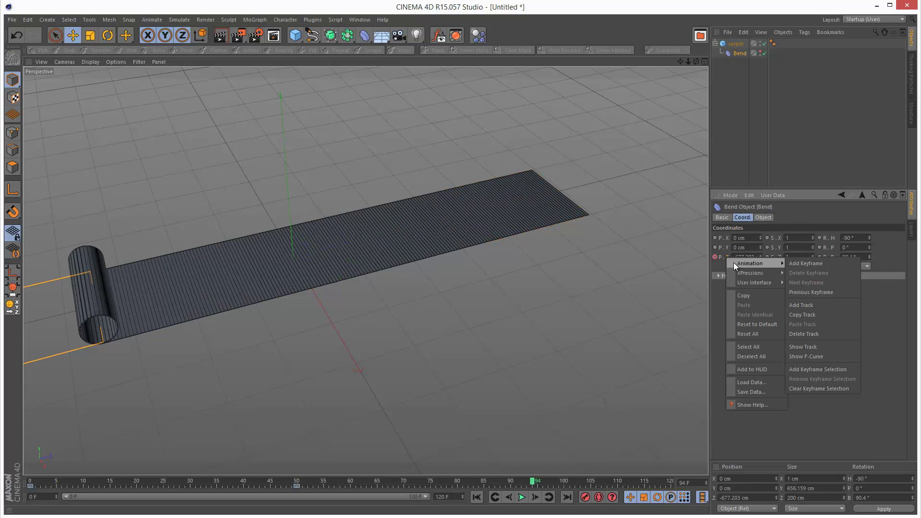
left_click(826, 333)
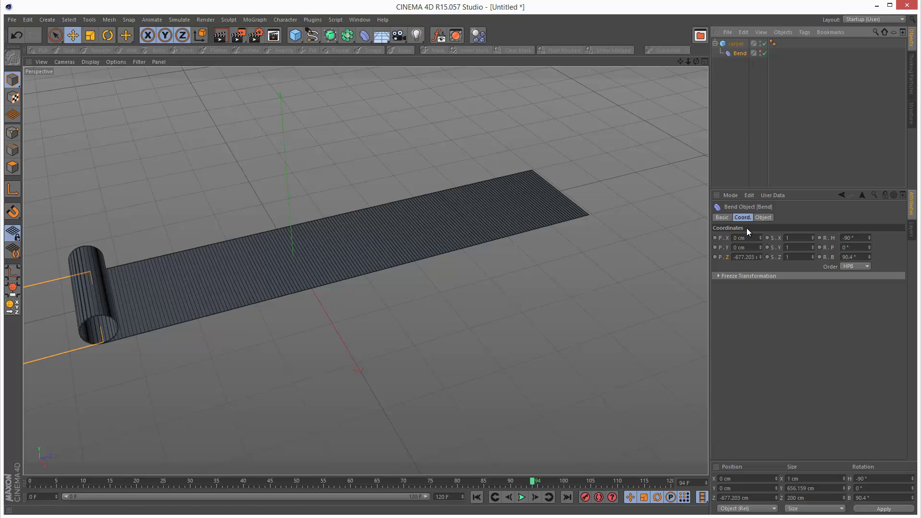
left_click_drag(759, 258, 761, 254)
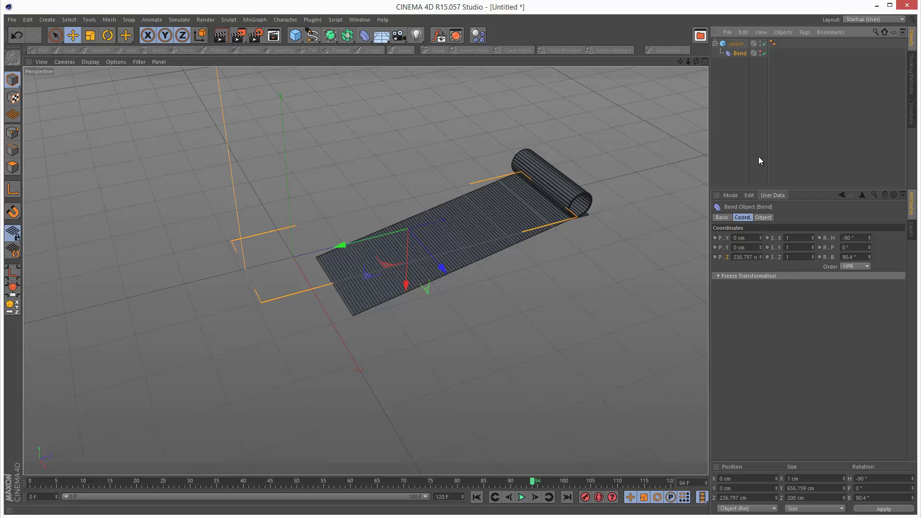
- Fit the Bend to the lengthened carpet and set its Strength to -2962°
left_click(764, 217)
left_click(748, 290)
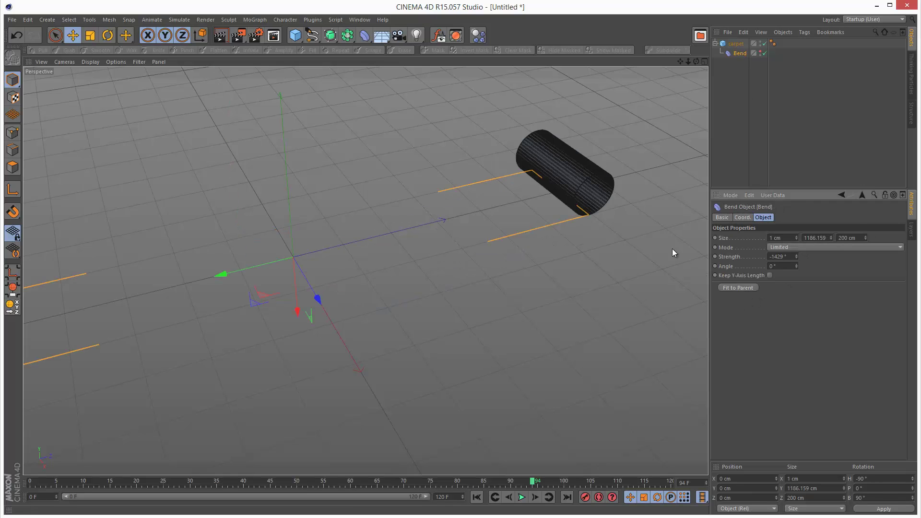
left_click_drag(696, 61, 641, 186)
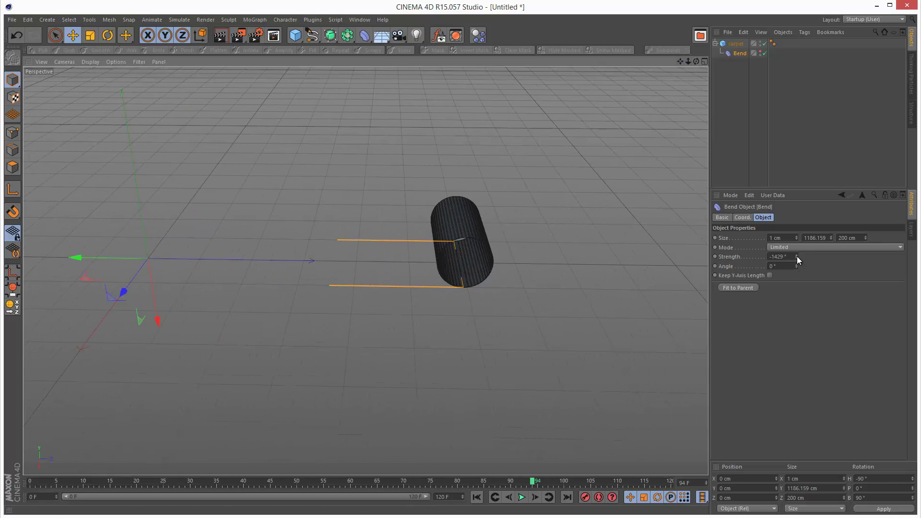
mouse_move(797, 256)
left_mouse_down()
mouse_move(797, 265)
mouse_move(796, 258)
left_mouse_up()
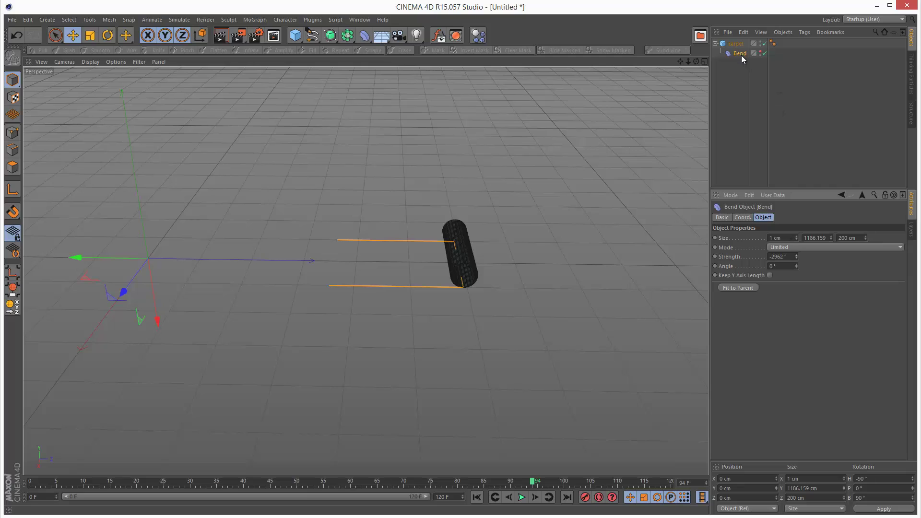
- Slide the Bend along Z to -102 cm, winding most of the carpet into the roll
left_click(743, 217)
left_click_drag(761, 256, 755, 232)
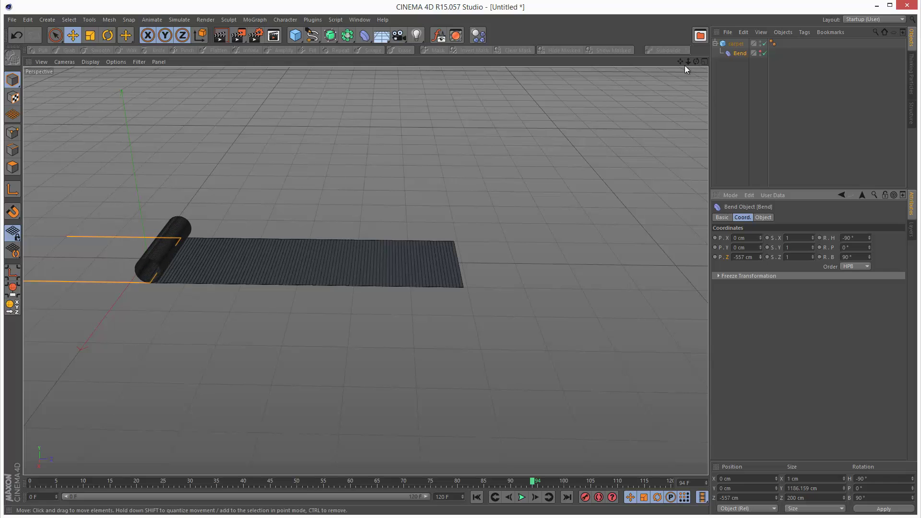
left_click_drag(681, 61, 528, 299)
left_click_drag(760, 257, 771, 281)
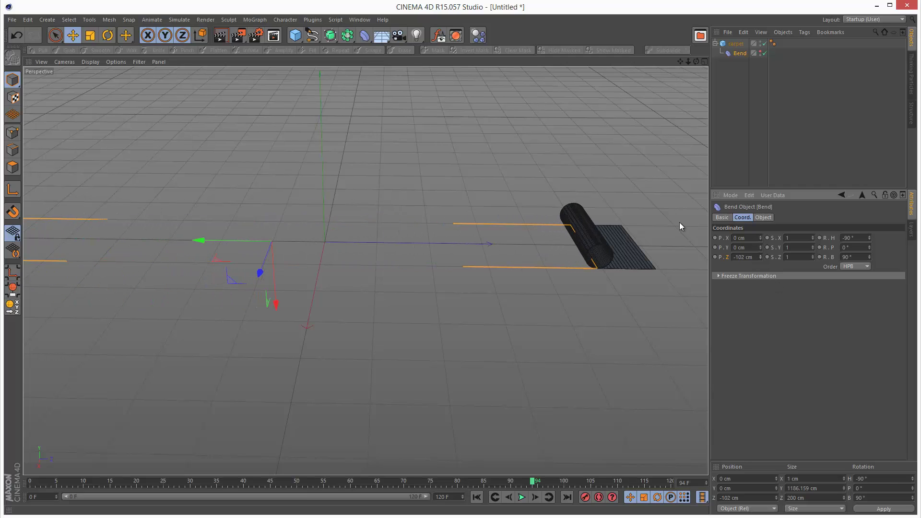